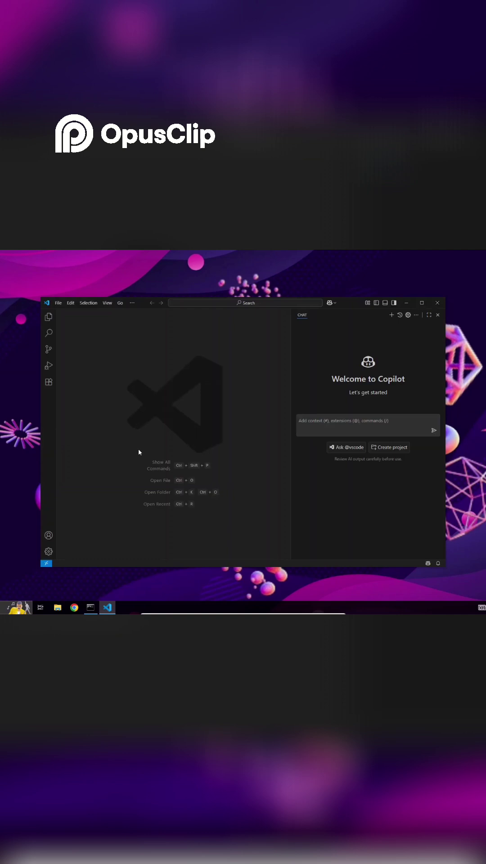
Close the Copilot chat and create an empty untitled plain-text file.
{"action": "left_click", "coordinate": [439, 318]}
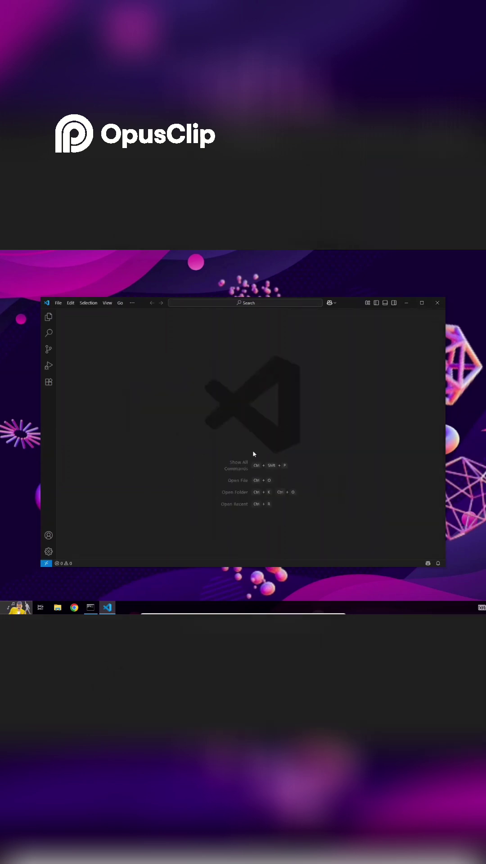
{"action": "left_click", "coordinate": [58, 303]}
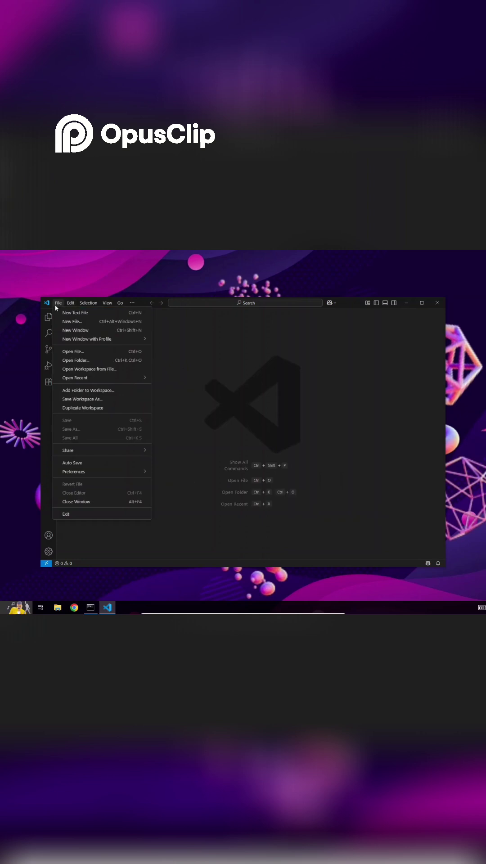
{"action": "left_click", "coordinate": [76, 322]}
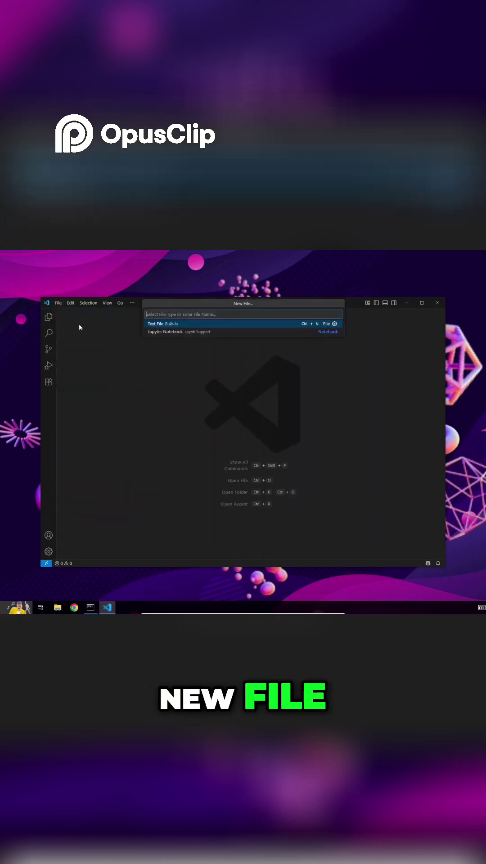
{"action": "left_click", "coordinate": [159, 324]}
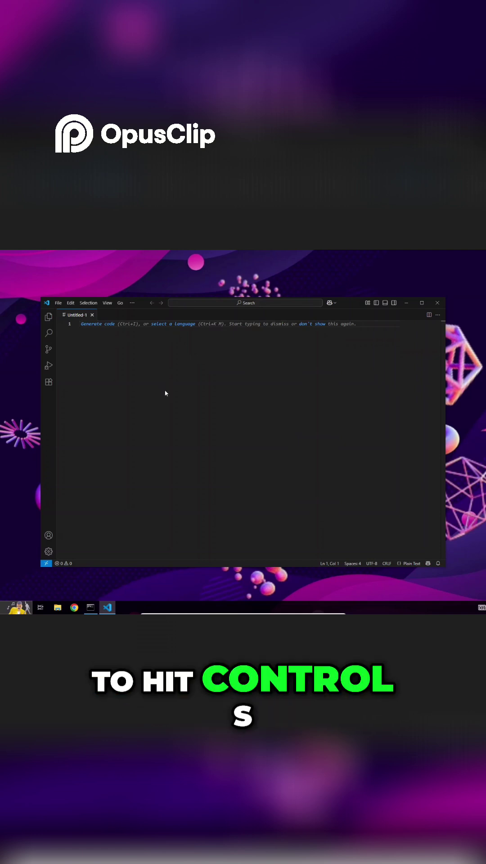
Save the empty file in Documents as first.py with the Python file type.
{"action": "key", "text": "ctrl+s"}
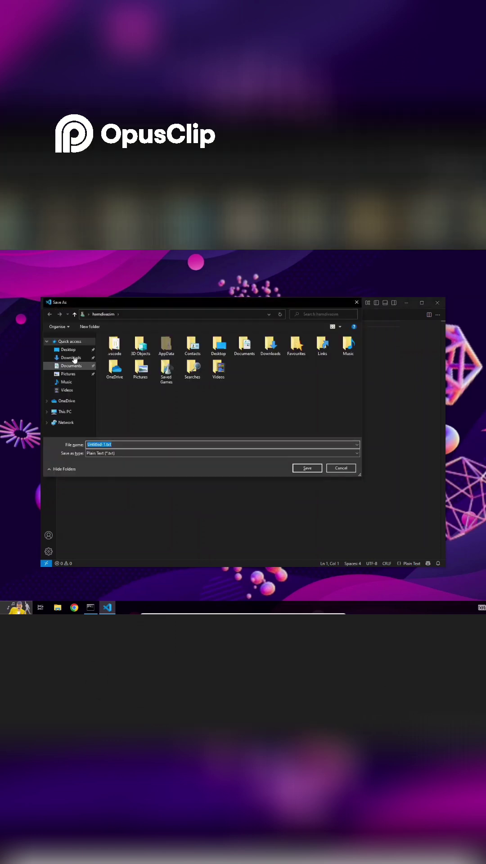
{"action": "left_click", "coordinate": [79, 366]}
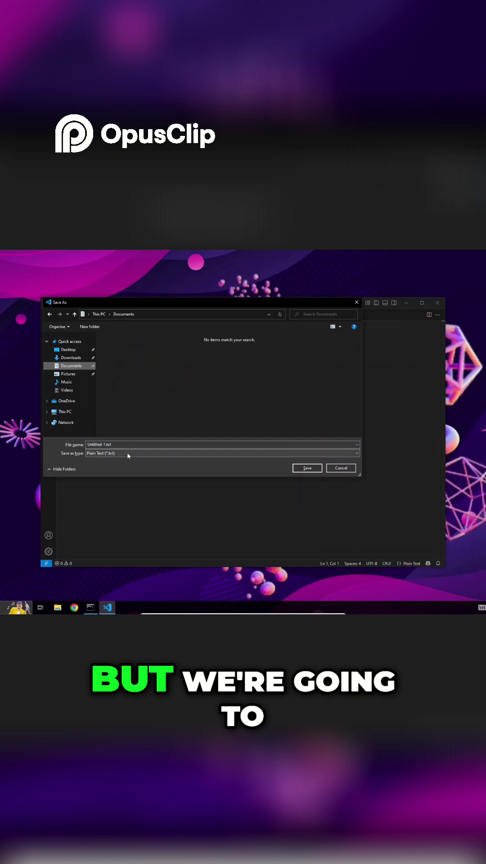
{"action": "left_click", "coordinate": [128, 454]}
{"action": "scroll", "coordinate": [123, 476], "scroll_direction": "down", "scroll_amount": 1}
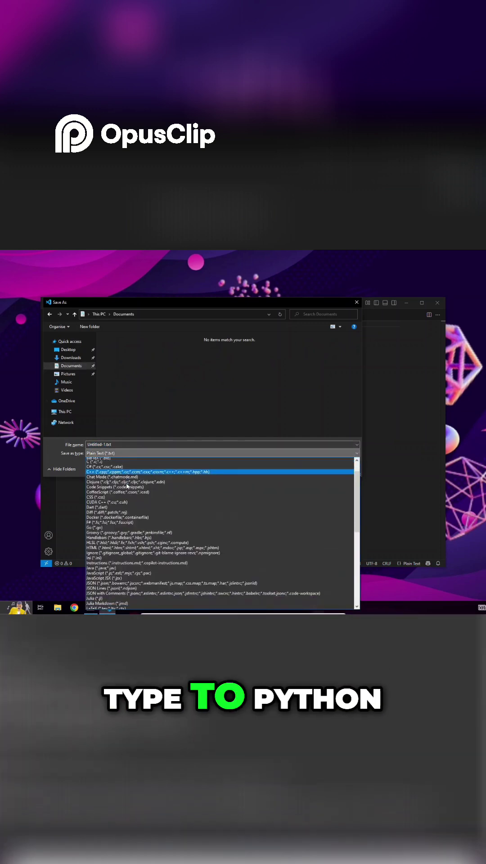
{"action": "scroll", "coordinate": [122, 486], "scroll_direction": "down", "scroll_amount": 1}
{"action": "scroll", "coordinate": [121, 493], "scroll_direction": "down", "scroll_amount": 1}
{"action": "scroll", "coordinate": [120, 493], "scroll_direction": "down", "scroll_amount": 1}
{"action": "scroll", "coordinate": [119, 495], "scroll_direction": "down", "scroll_amount": 1}
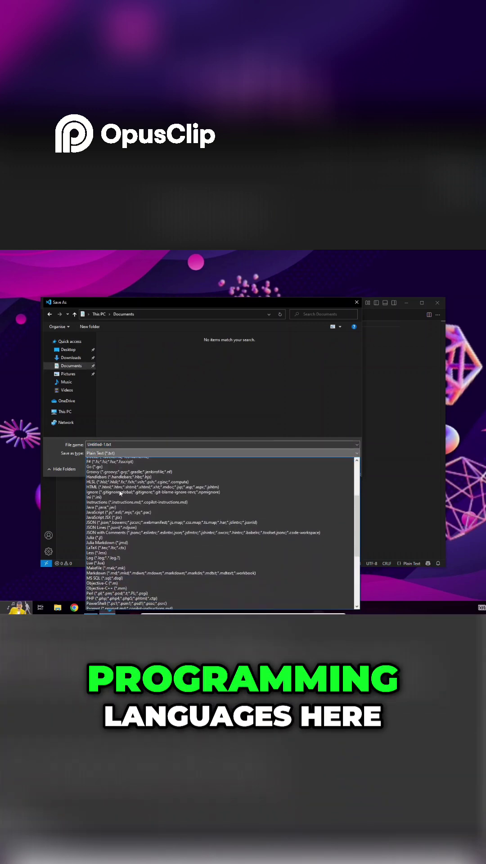
{"action": "scroll", "coordinate": [118, 496], "scroll_direction": "down", "scroll_amount": 1}
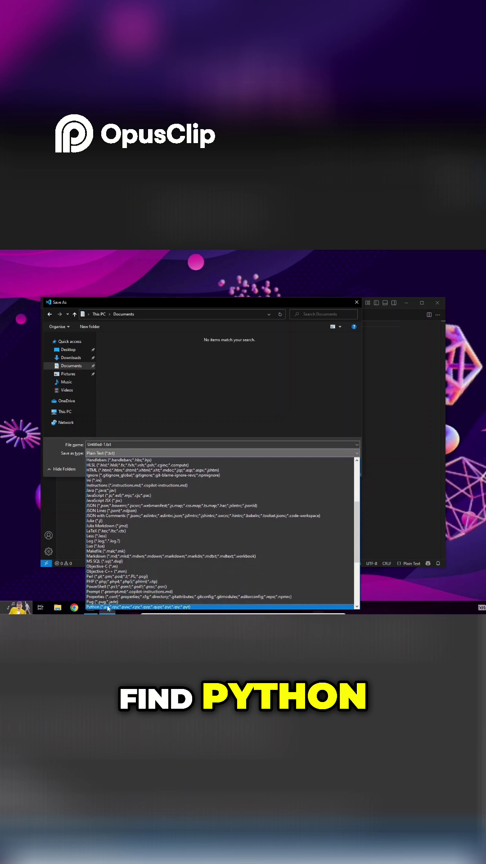
{"action": "left_click", "coordinate": [118, 646]}
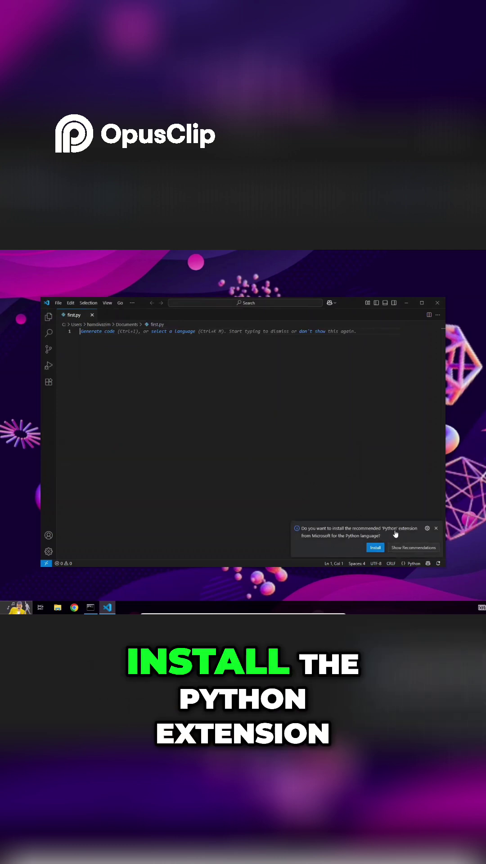
Install the recommended Microsoft Python extension and allow VS Code through the Windows firewall.
{"action": "left_click", "coordinate": [376, 549]}
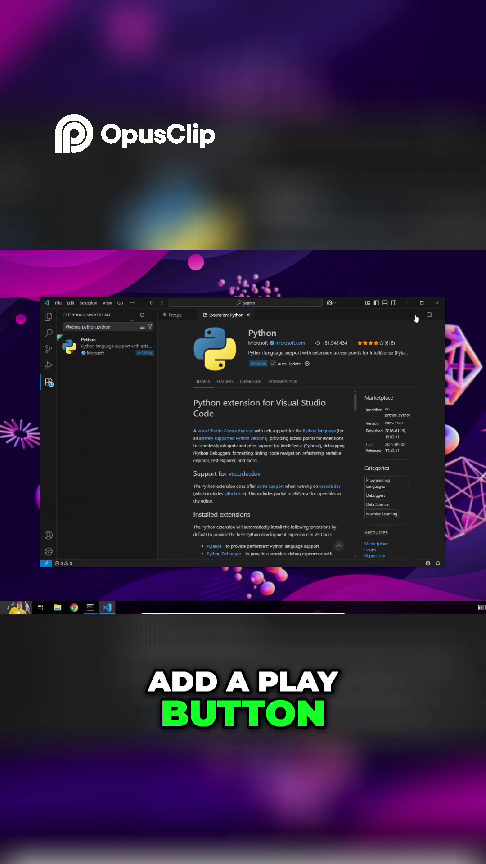
{"action": "left_click", "coordinate": [174, 316]}
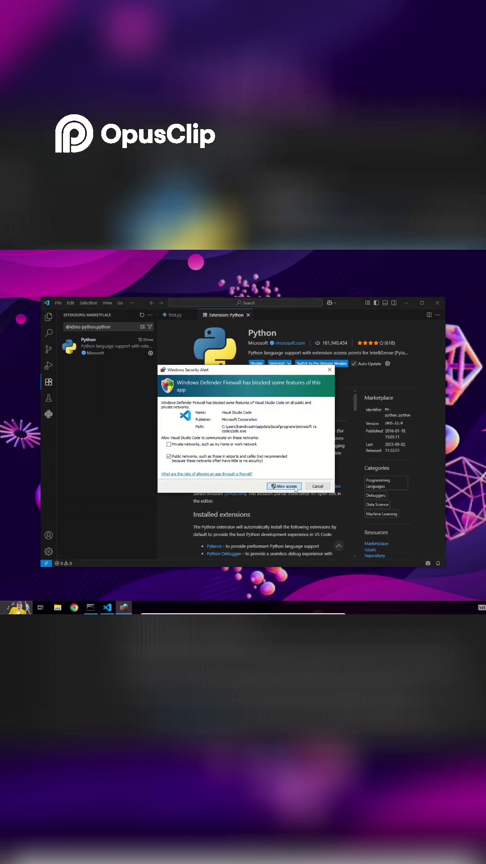
{"action": "left_click", "coordinate": [296, 489]}
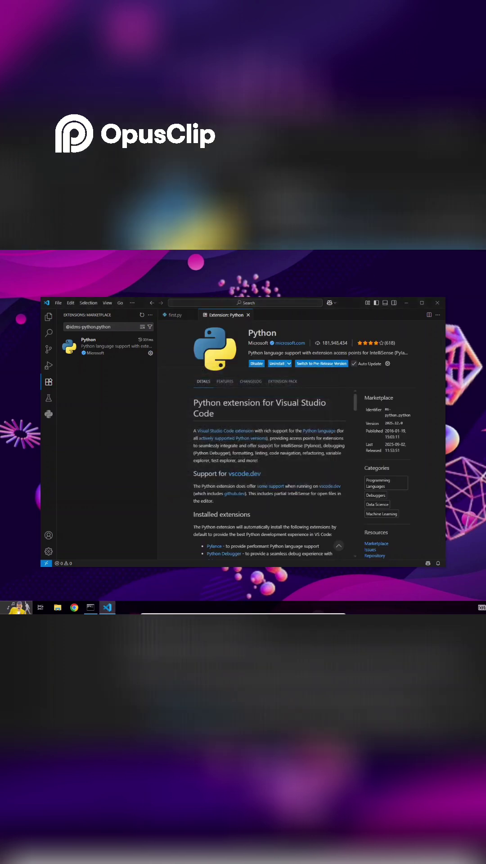
Write print("Hello world"), variables a and b, and print(a+b), then run first.py.
{"action": "left_click", "coordinate": [248, 315]}
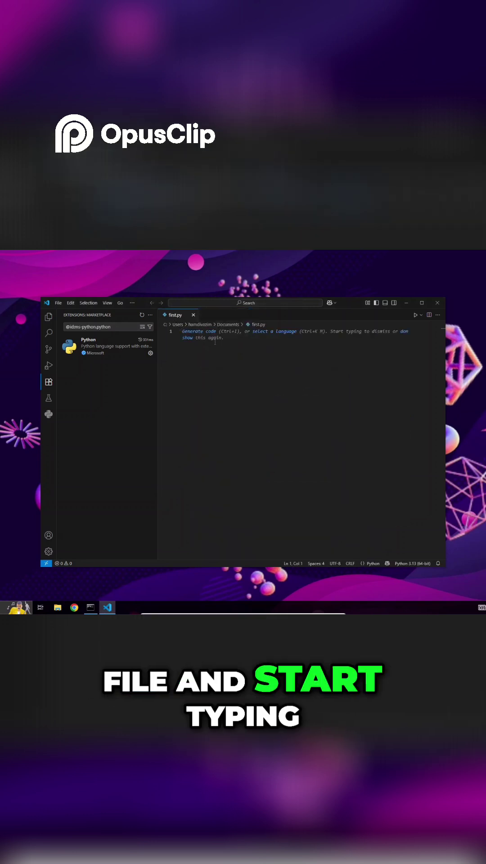
{"action": "type", "text": "print(\"Hellow c"}
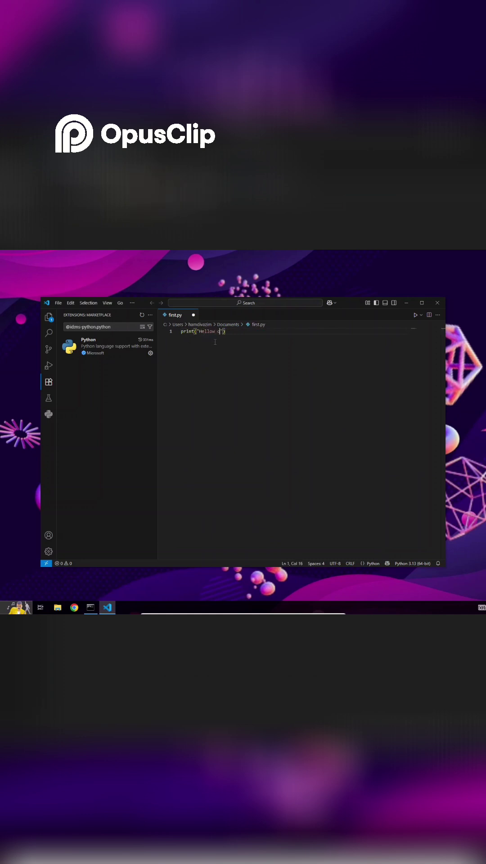
{"action": "type", "text": "orld"}
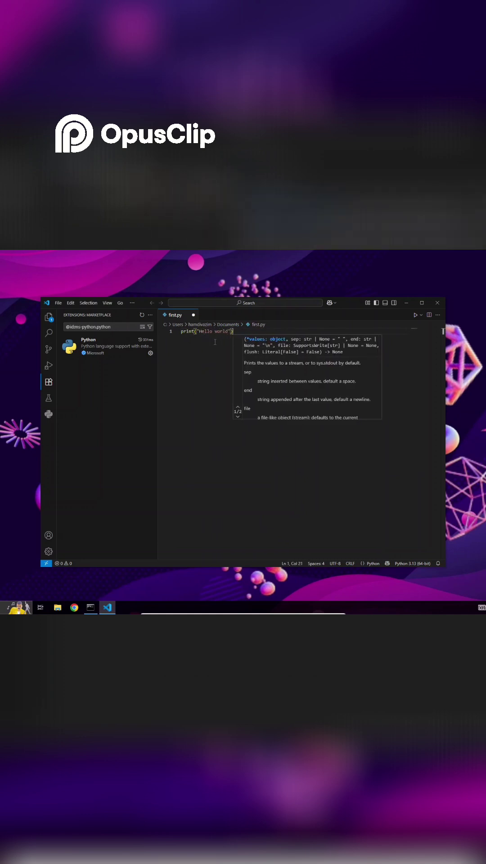
{"action": "key", "text": "Return"}
{"action": "key", "text": "Return"}
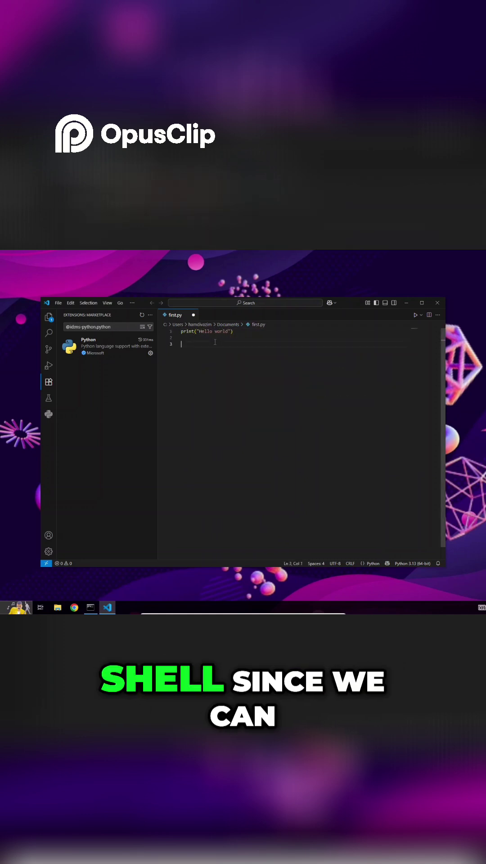
{"action": "type", "text": "a = 1"}
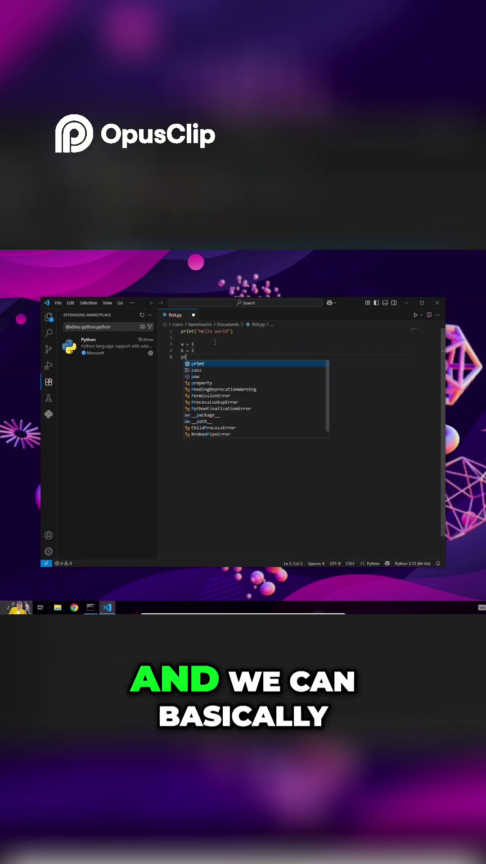
{"action": "type", "text": "(a+b"}
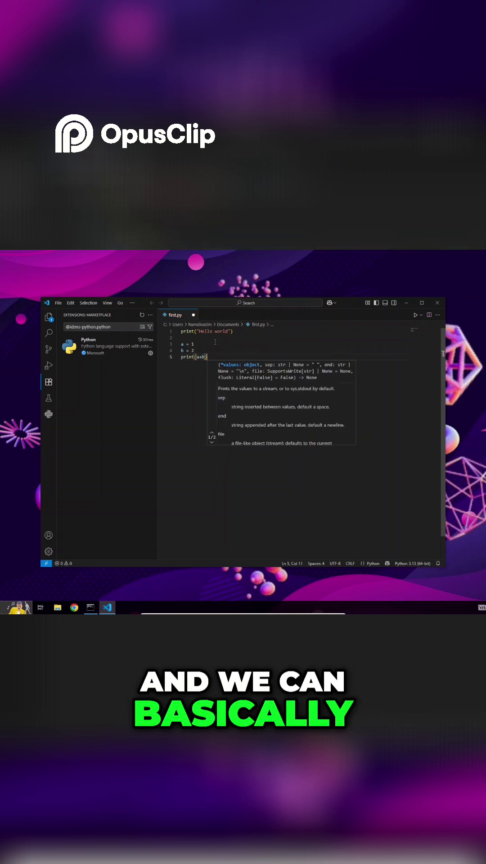
{"action": "type", "text": ")"}
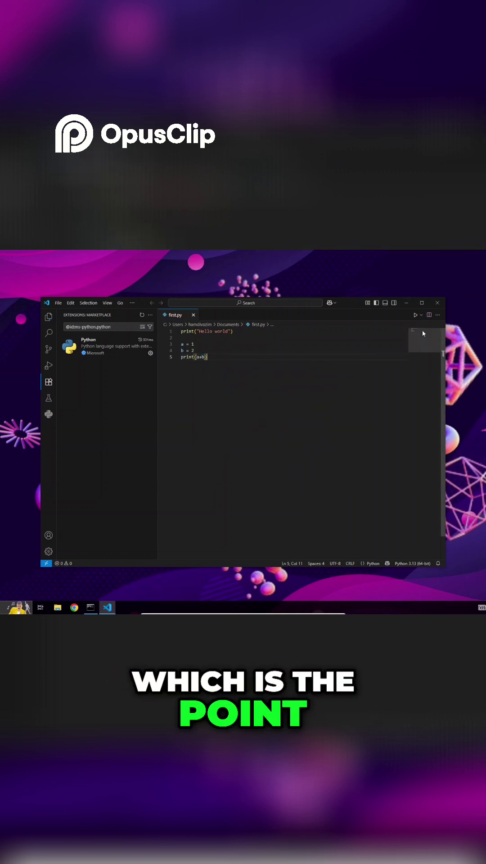
{"action": "left_click", "coordinate": [415, 315]}
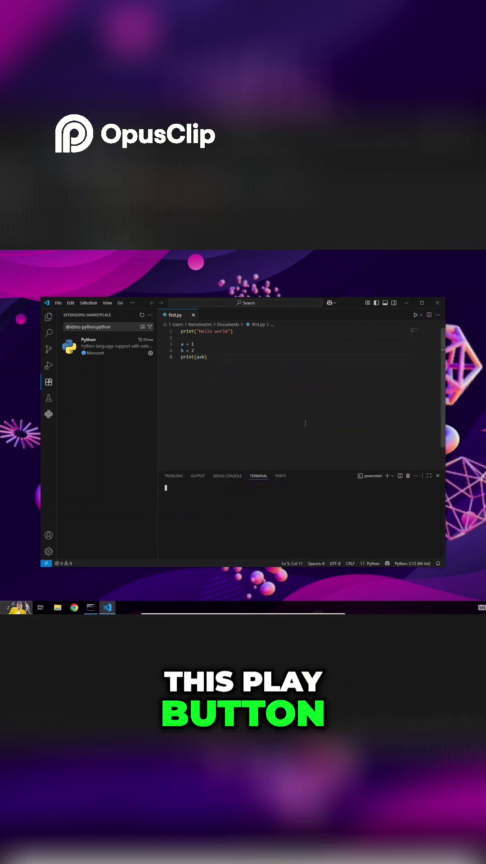